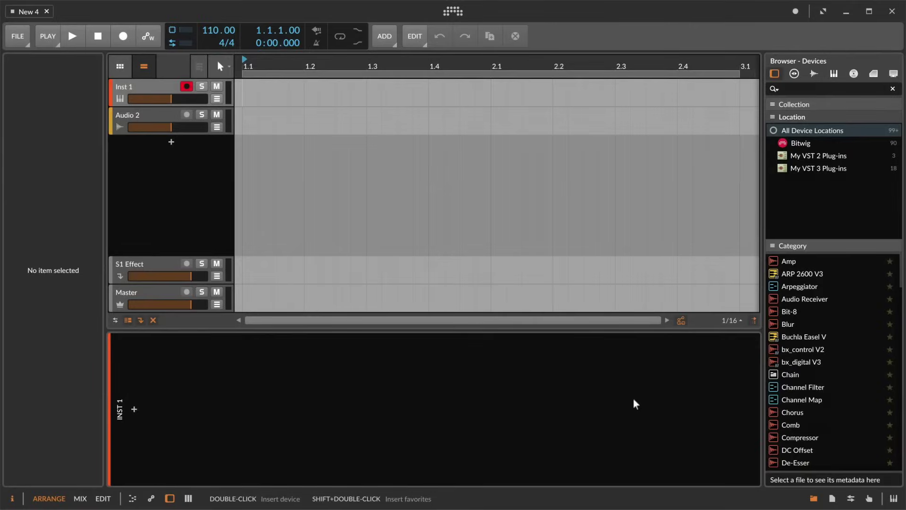
Step: Browse the dashboard's Settings, Packages and Help pages, then return to the User quick start templates
{"action": "left_click", "coordinate": [454, 14]}
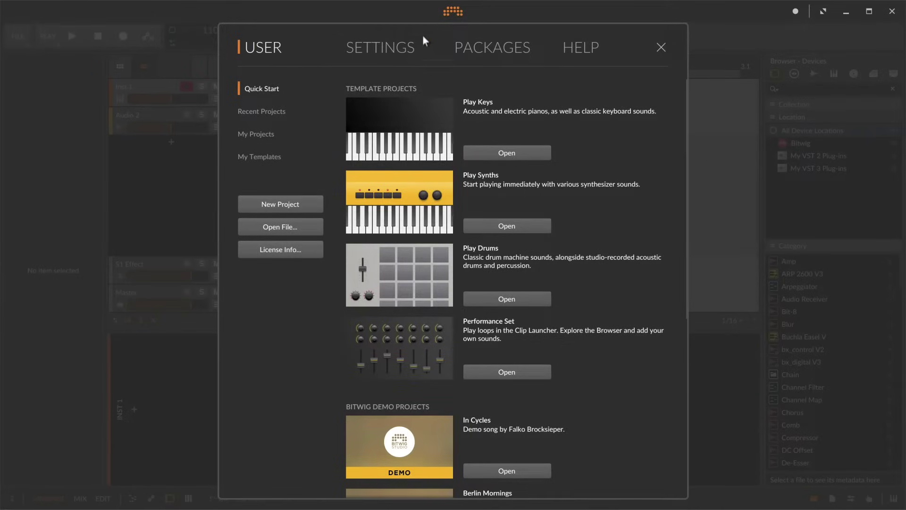
{"action": "left_click", "coordinate": [404, 49]}
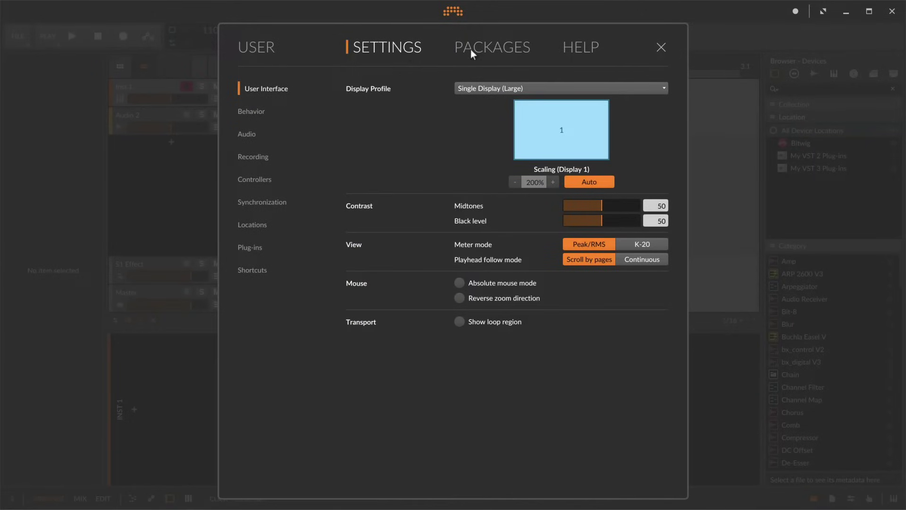
{"action": "left_click", "coordinate": [494, 49]}
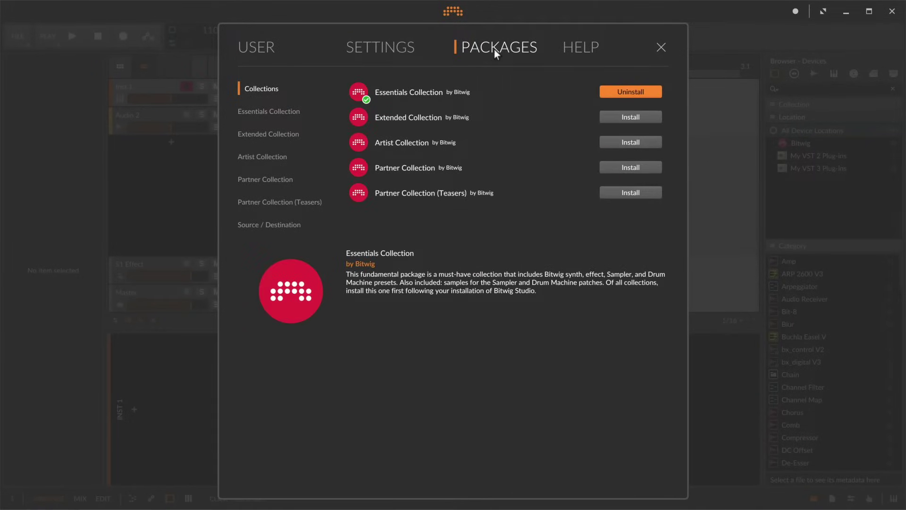
{"action": "left_click", "coordinate": [577, 52]}
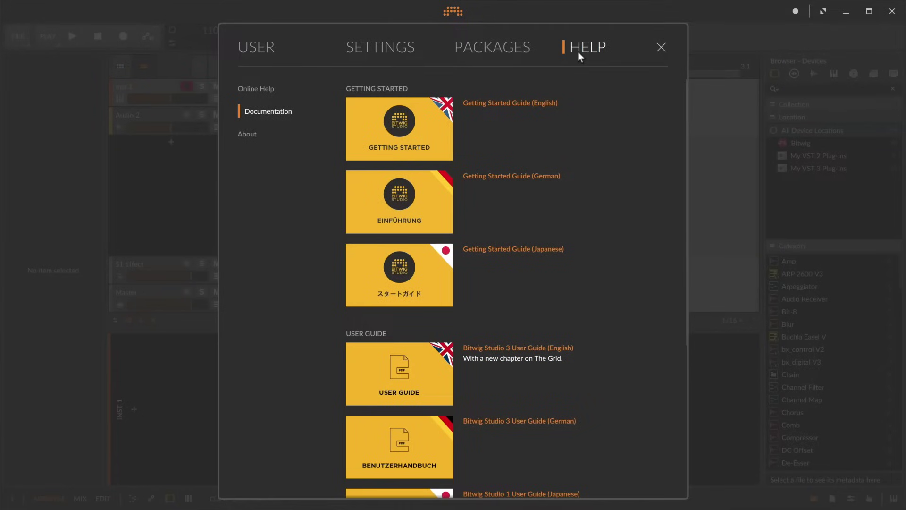
{"action": "left_click", "coordinate": [262, 51]}
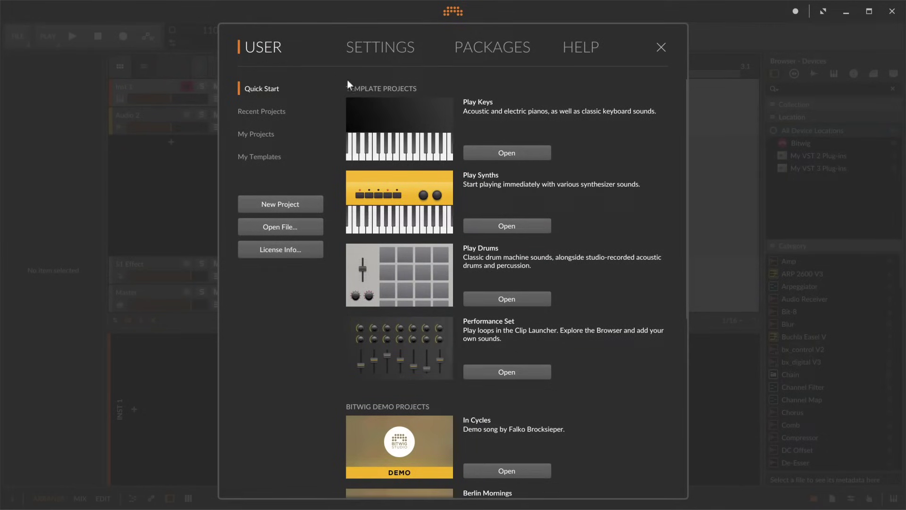
Step: Open the Play Keys template and zoom the arranger out to show more bars
{"action": "left_click", "coordinate": [482, 154]}
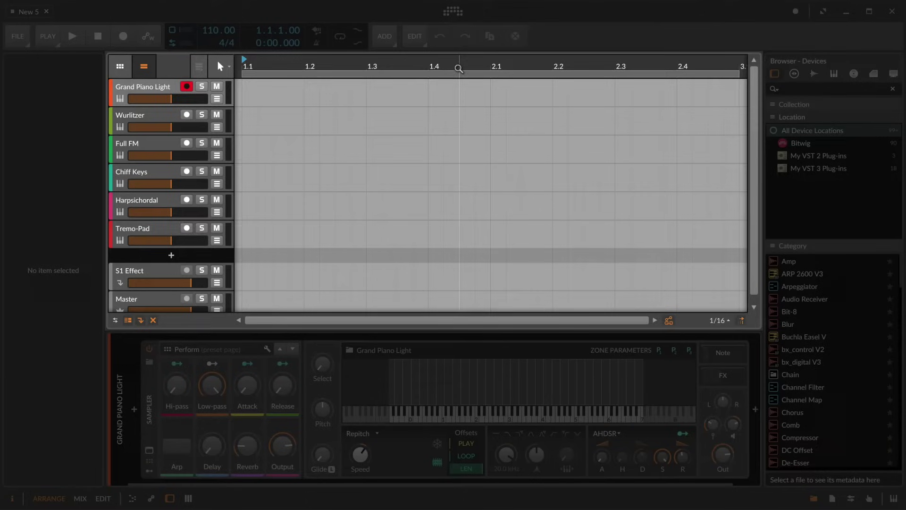
{"action": "left_click_drag", "start_coordinate": [460, 68], "coordinate": [460, 37]}
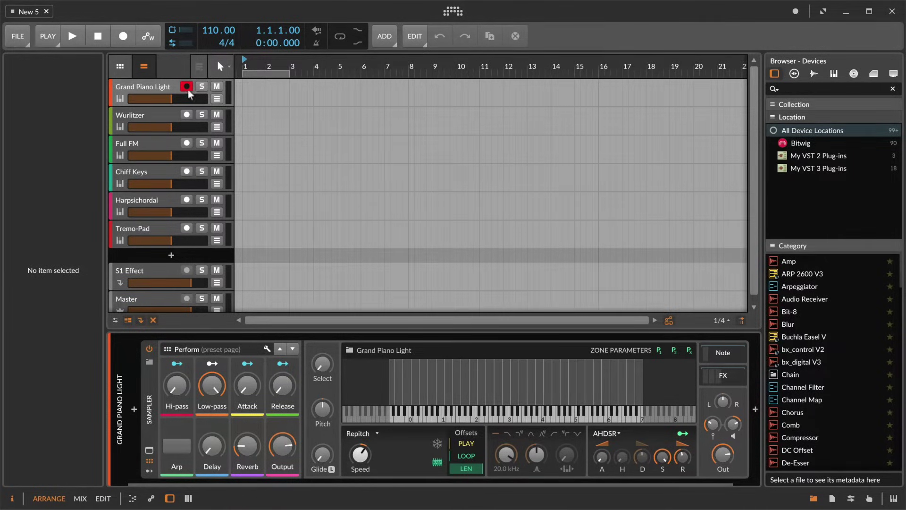
Step: Select each track in turn, from Grand Piano Light through Wurlitzer, Full FM, Chiff Keys, Harpsichordal to Tremo-Pad
{"action": "left_click", "coordinate": [169, 88]}
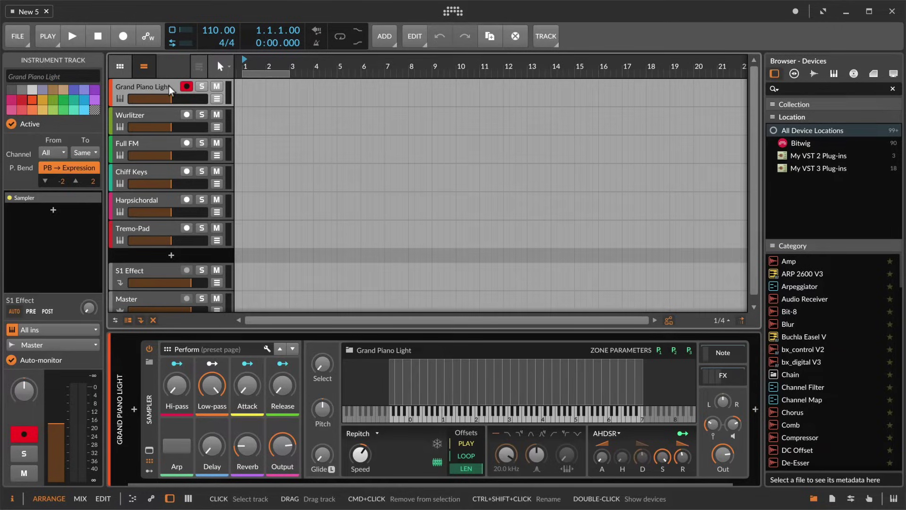
{"action": "left_click", "coordinate": [167, 118]}
{"action": "left_click", "coordinate": [166, 141]}
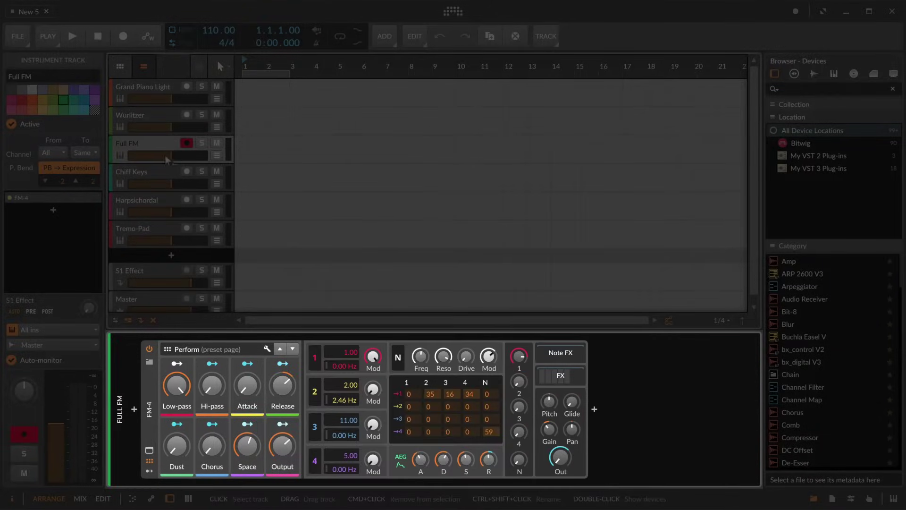
{"action": "left_click", "coordinate": [166, 172]}
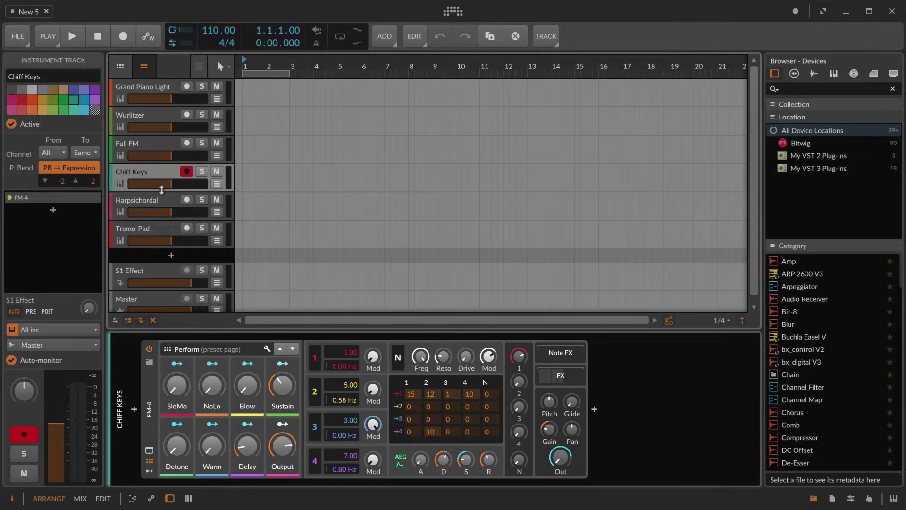
{"action": "left_click", "coordinate": [162, 202]}
{"action": "left_click", "coordinate": [163, 229]}
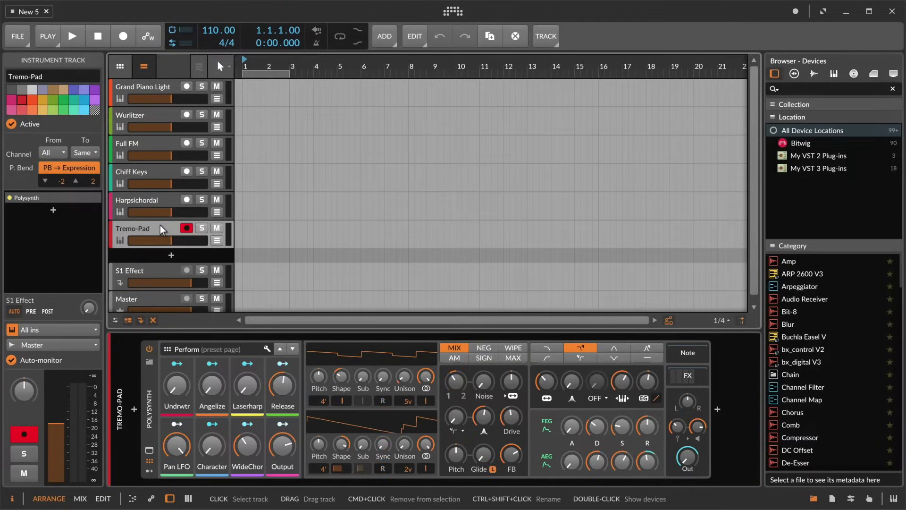
Step: Inspect the Polysynth device, reselect Grand Piano Light, and hide the inspector panel
{"action": "left_click", "coordinate": [153, 387]}
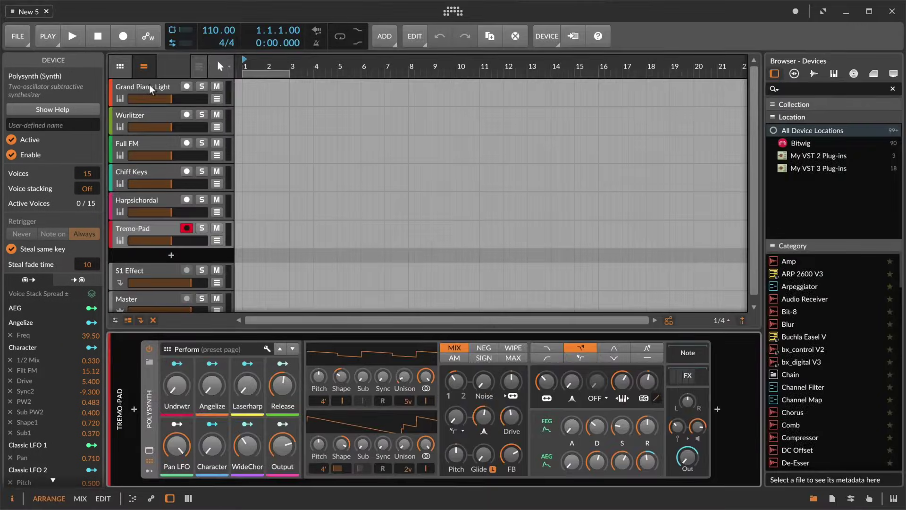
{"action": "left_click", "coordinate": [150, 89]}
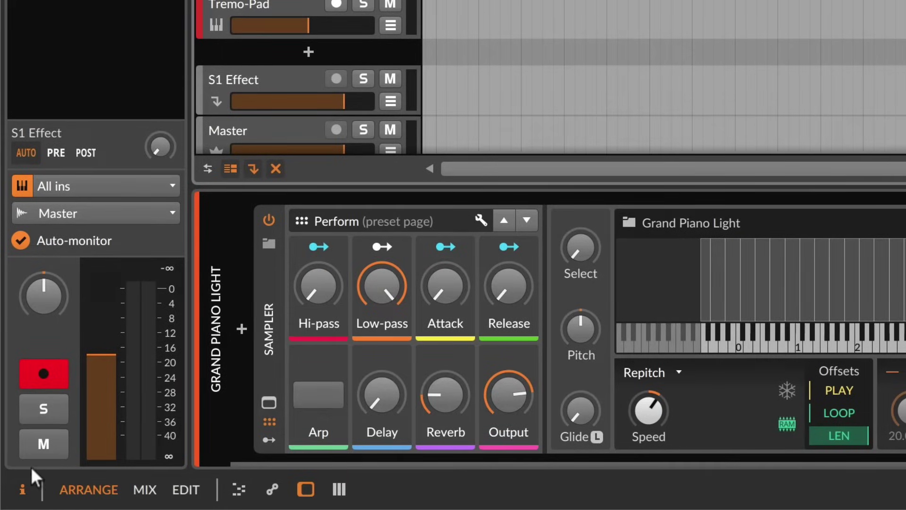
{"action": "left_click", "coordinate": [23, 489]}
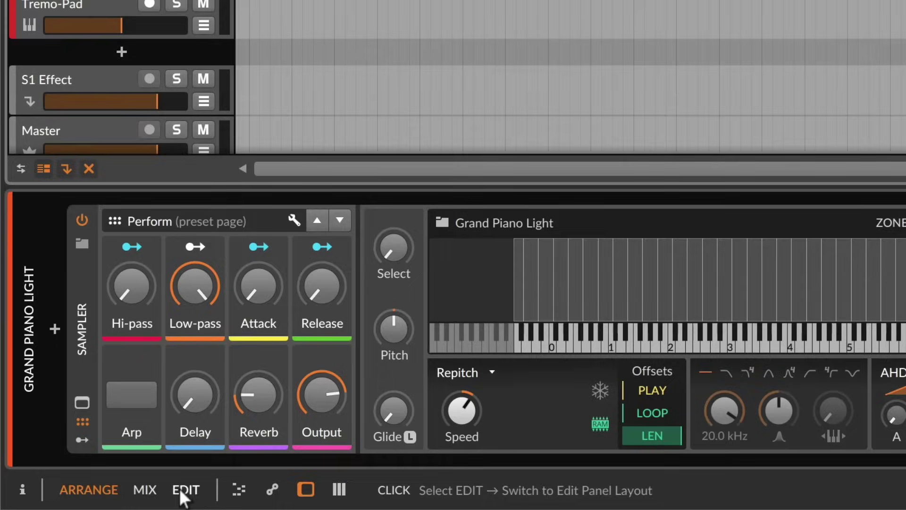
Step: Hide the device panel and play D and G notes on the Grand Piano Light sound
{"action": "left_click", "coordinate": [298, 486]}
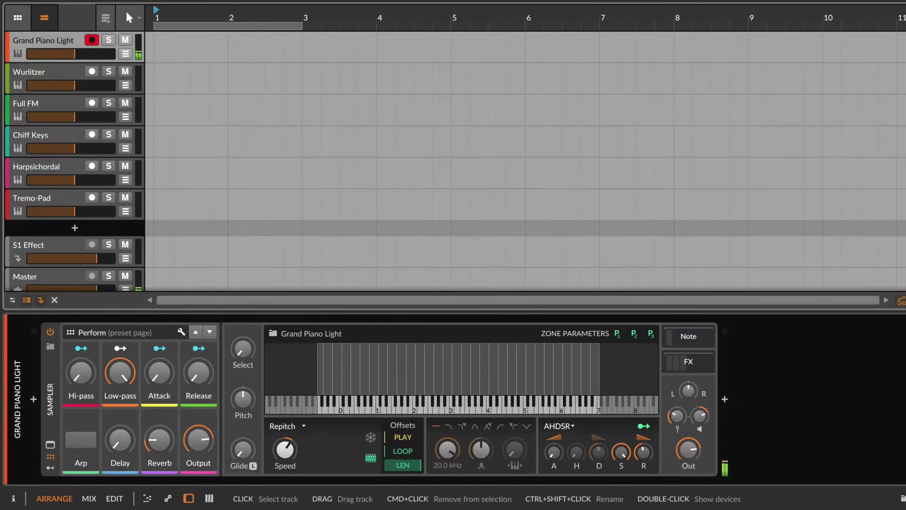
{"action": "key", "text": "d"}
{"action": "key", "text": "g"}
Step: Arm the Wurlitzer track, play rising and falling runs on it, then toggle its record-arm off and on
{"action": "left_click", "coordinate": [57, 76]}
{"action": "key", "text": "s"}
{"action": "key", "text": "g"}
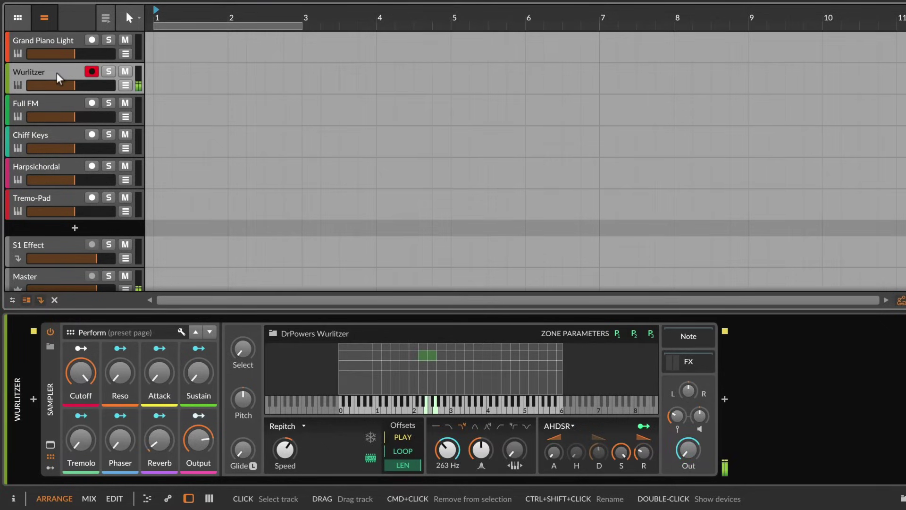
{"action": "key", "text": "h"}
{"action": "key", "text": "j"}
{"action": "key", "text": "g"}
{"action": "key", "text": "s"}
{"action": "key", "text": "g"}
{"action": "key", "text": "s"}
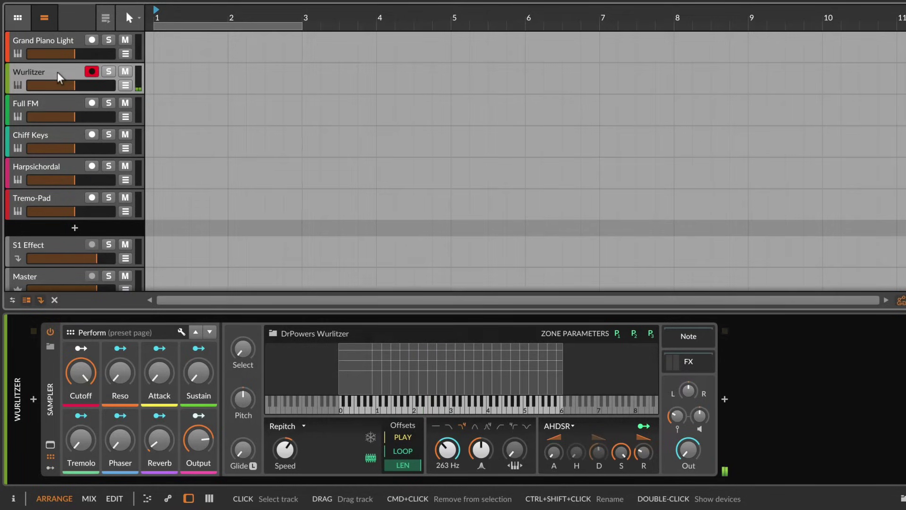
{"action": "left_click", "coordinate": [92, 73]}
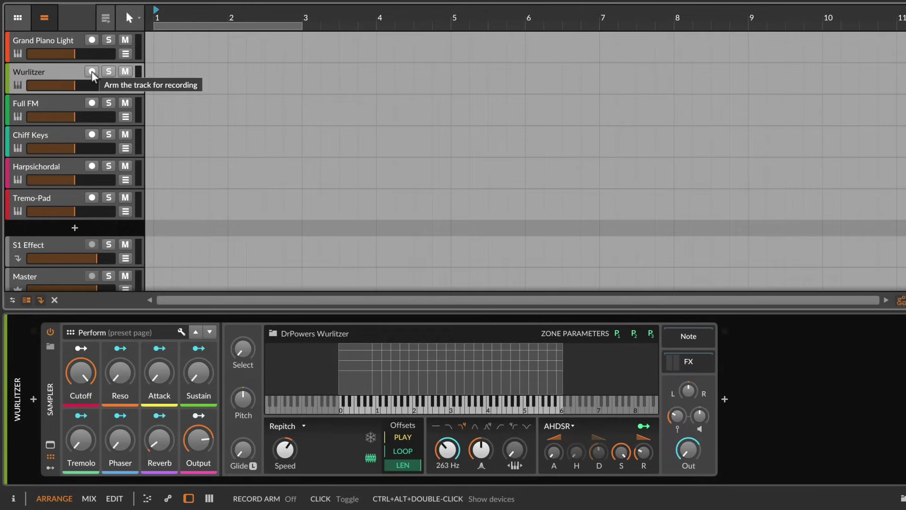
{"action": "left_click", "coordinate": [92, 72]}
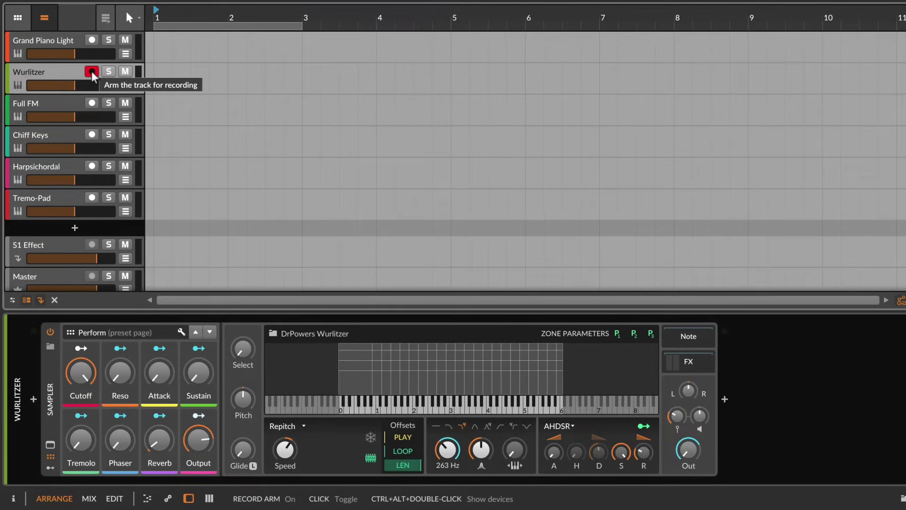
Step: Select and arm the Full FM track
{"action": "left_click", "coordinate": [55, 104]}
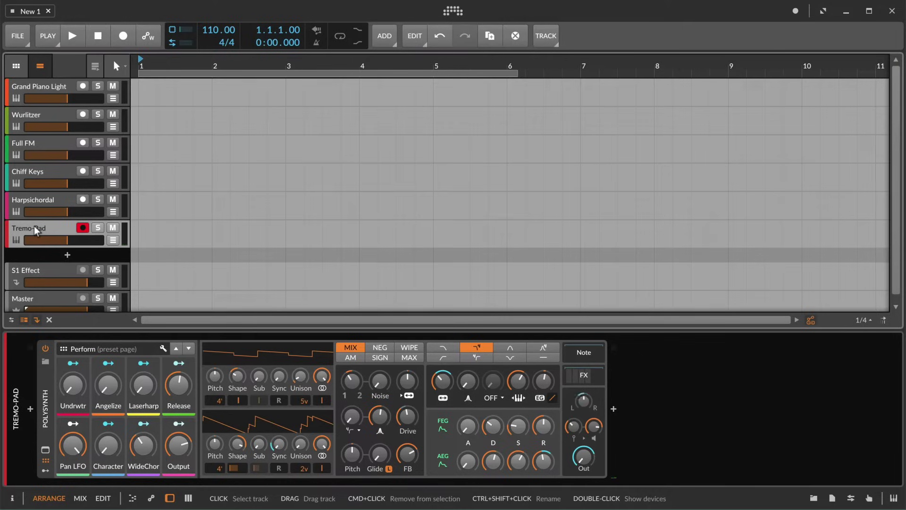
Step: In Settings > Controllers, add a Generic MIDI Keyboard controller with its input set to masterkey 25
{"action": "left_click", "coordinate": [454, 12]}
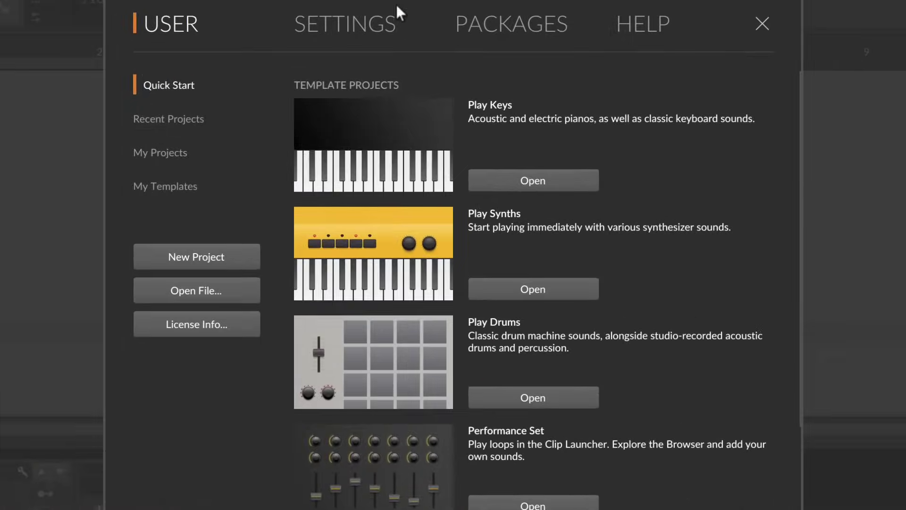
{"action": "left_click", "coordinate": [400, 45]}
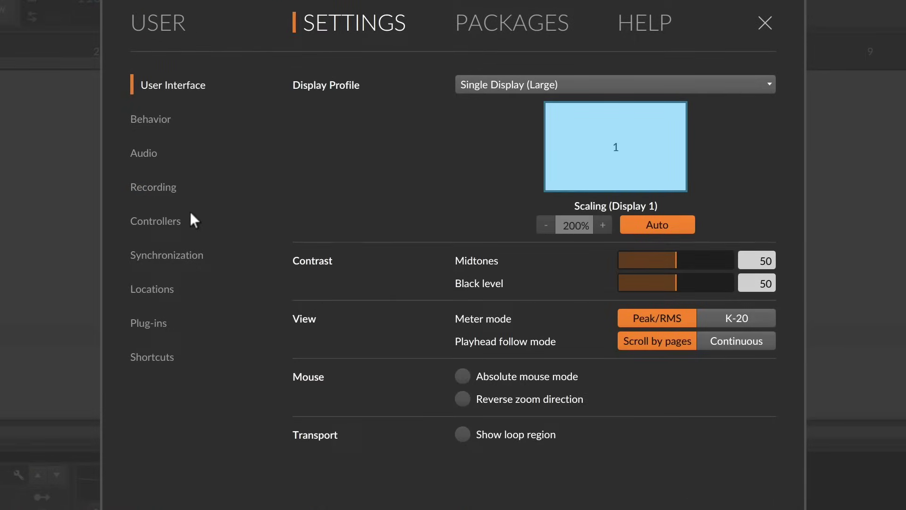
{"action": "left_click", "coordinate": [172, 218]}
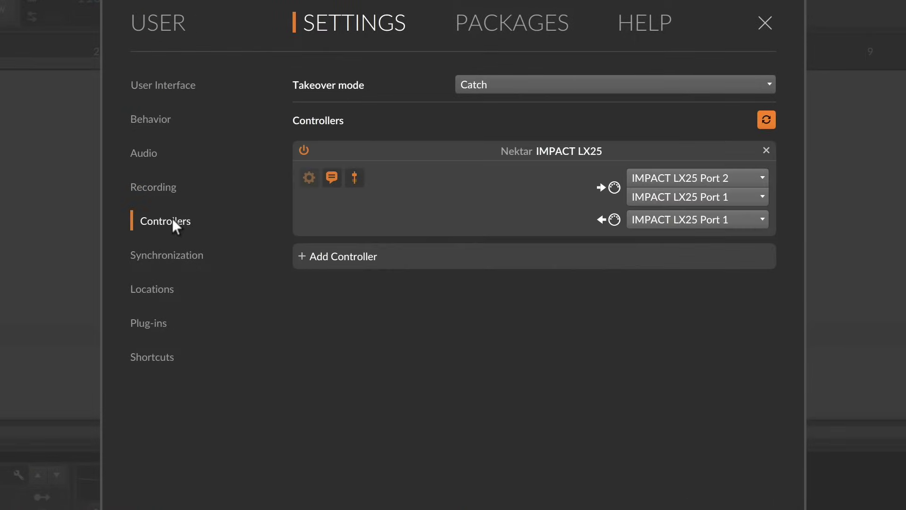
{"action": "left_click", "coordinate": [341, 264]}
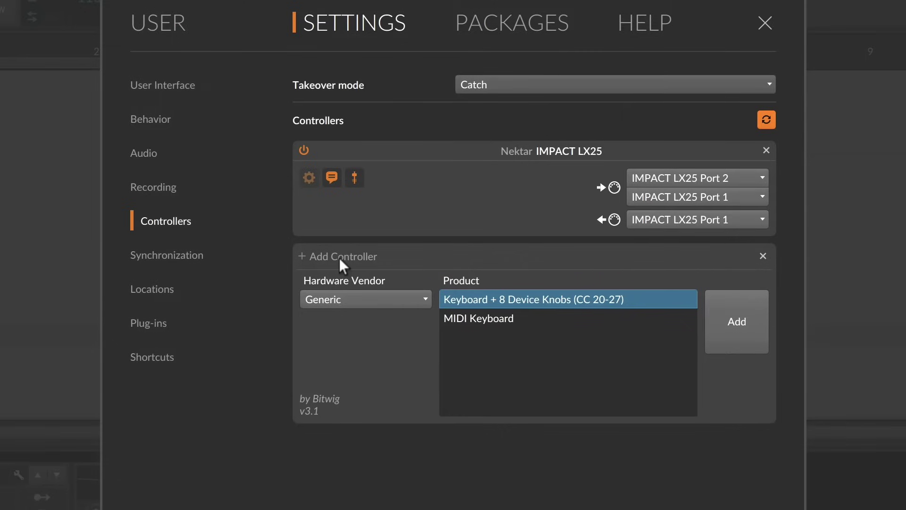
{"action": "left_click", "coordinate": [381, 299]}
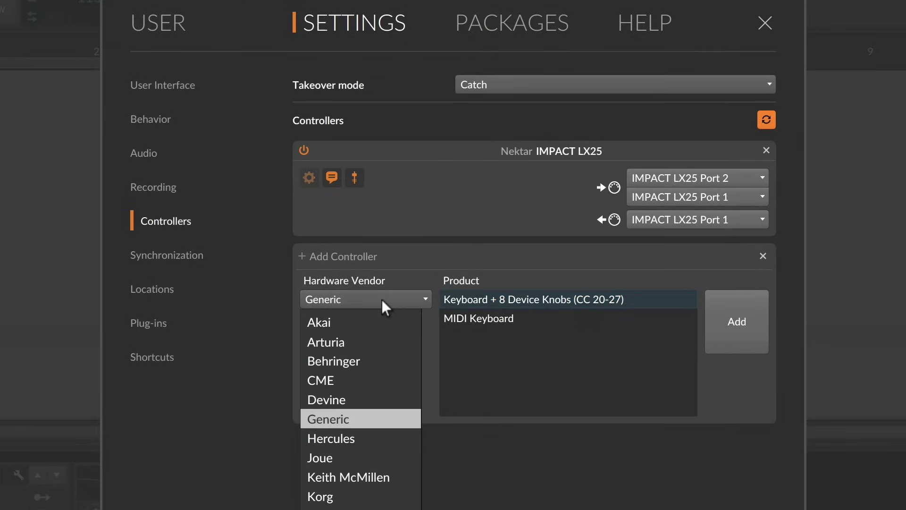
{"action": "left_click", "coordinate": [359, 418]}
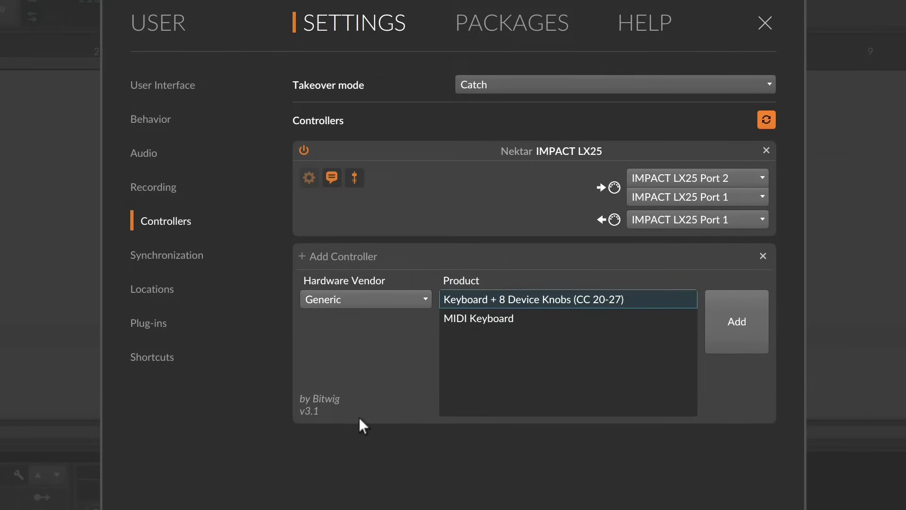
{"action": "left_click", "coordinate": [479, 318]}
{"action": "left_click", "coordinate": [715, 324]}
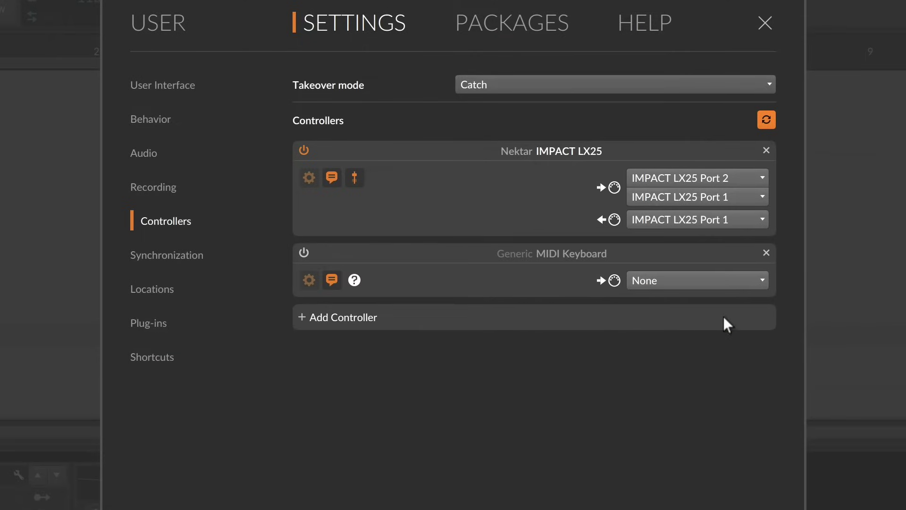
{"action": "left_click", "coordinate": [705, 280]}
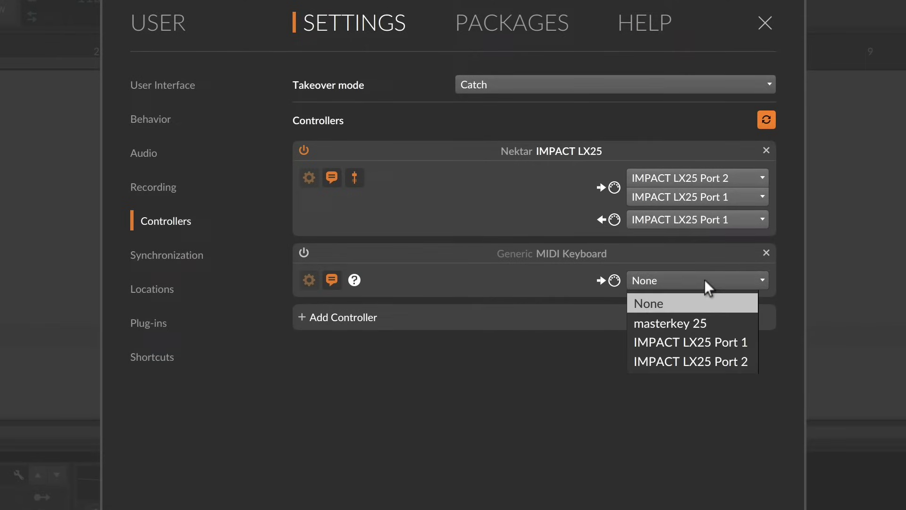
{"action": "left_click", "coordinate": [716, 324]}
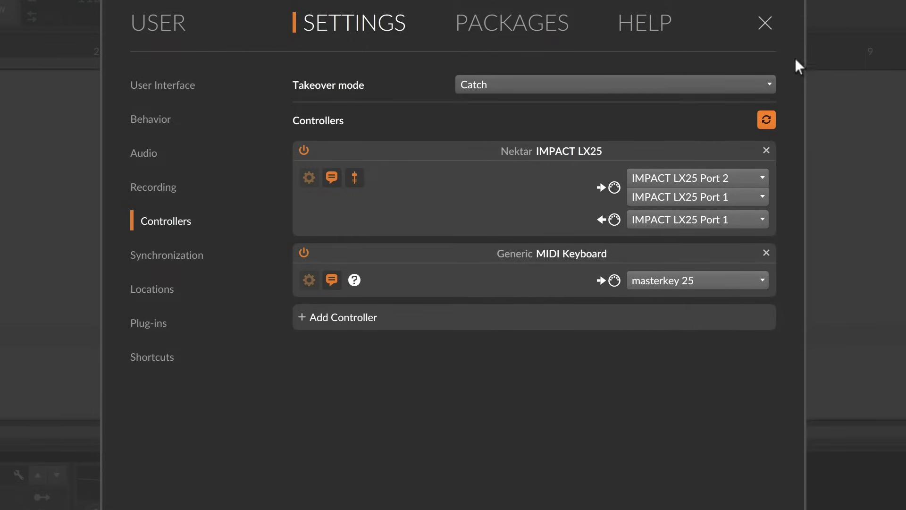
Step: Close the settings, record a Tremo-Pad #1 clip on the Tremo-Pad track, then play it back from bar 1
{"action": "left_click", "coordinate": [764, 23]}
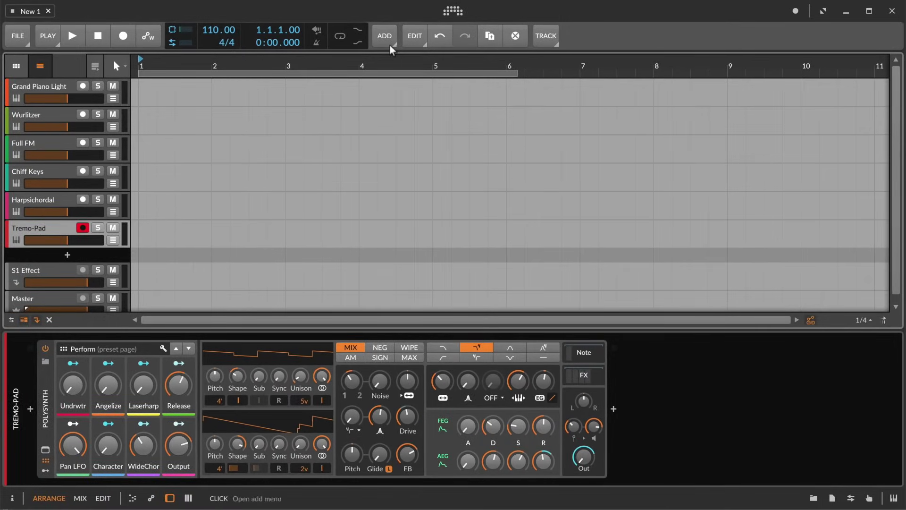
{"action": "left_click", "coordinate": [124, 37]}
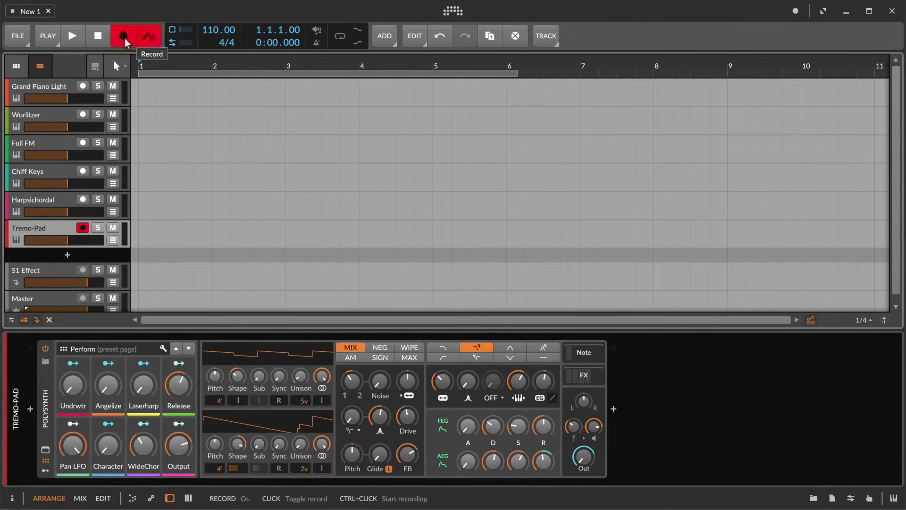
{"action": "left_click", "coordinate": [73, 39]}
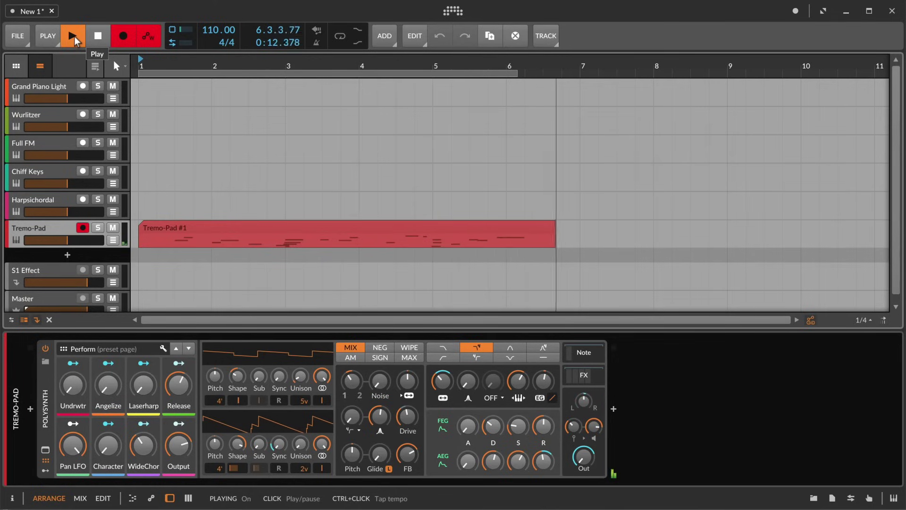
{"action": "left_click", "coordinate": [107, 38]}
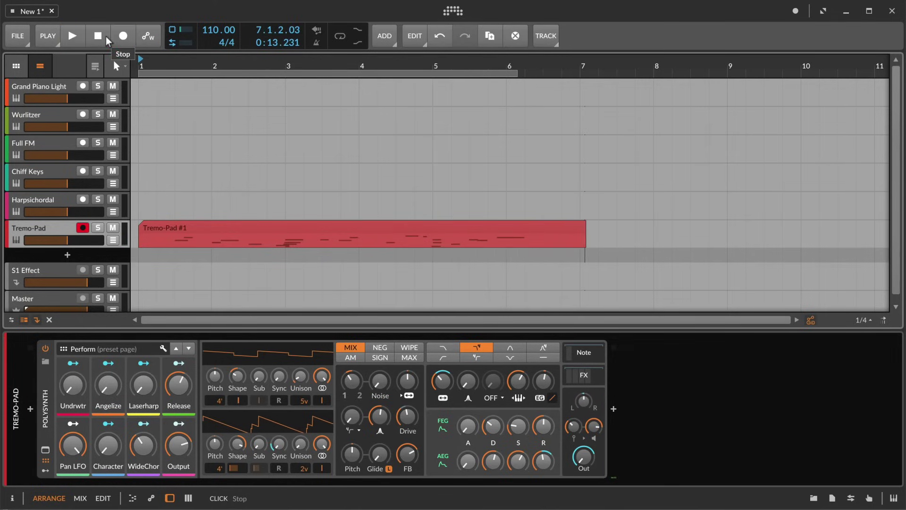
{"action": "left_click", "coordinate": [74, 37]}
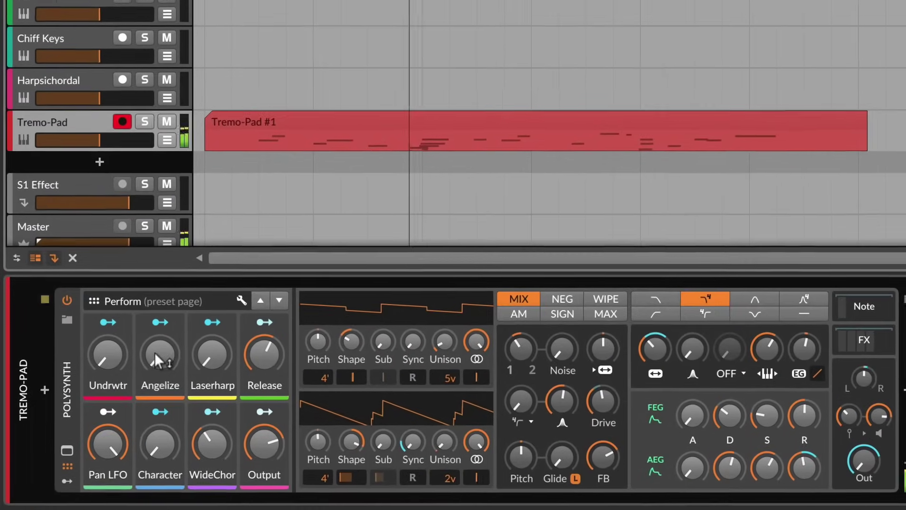
Step: Raise the Tremo-Pad Polysynth's Angelize and Laserharp macro knobs while the clip plays
{"action": "mouse_move", "coordinate": [120, 378]}
{"action": "left_click_drag", "start_coordinate": [160, 361], "coordinate": [161, 326]}
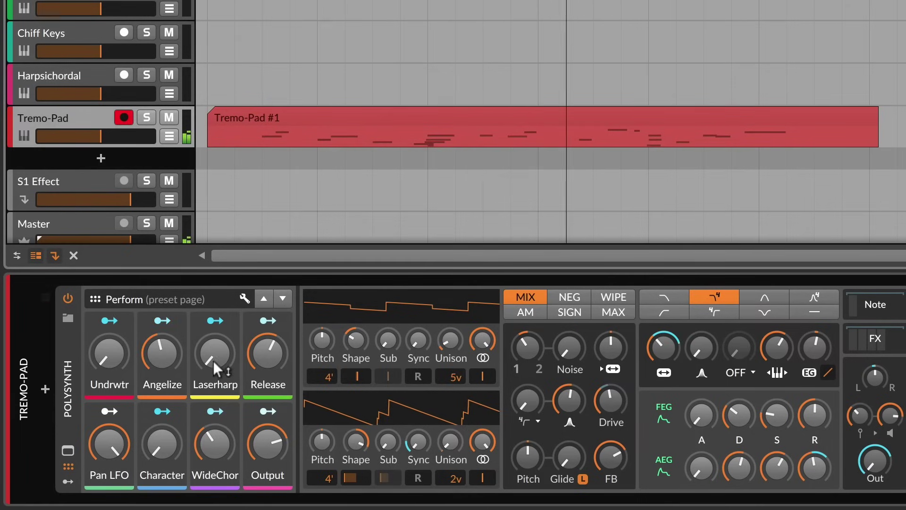
{"action": "left_click_drag", "start_coordinate": [215, 358], "coordinate": [215, 272]}
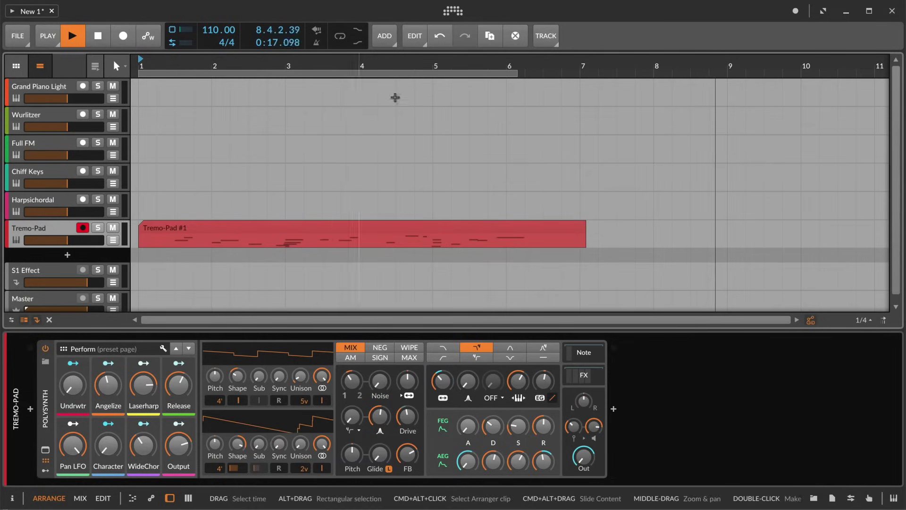
Step: Open the English Getting Started Guide from Help > Documentation and scroll to page 10's GUI overview
{"action": "left_click", "coordinate": [455, 13]}
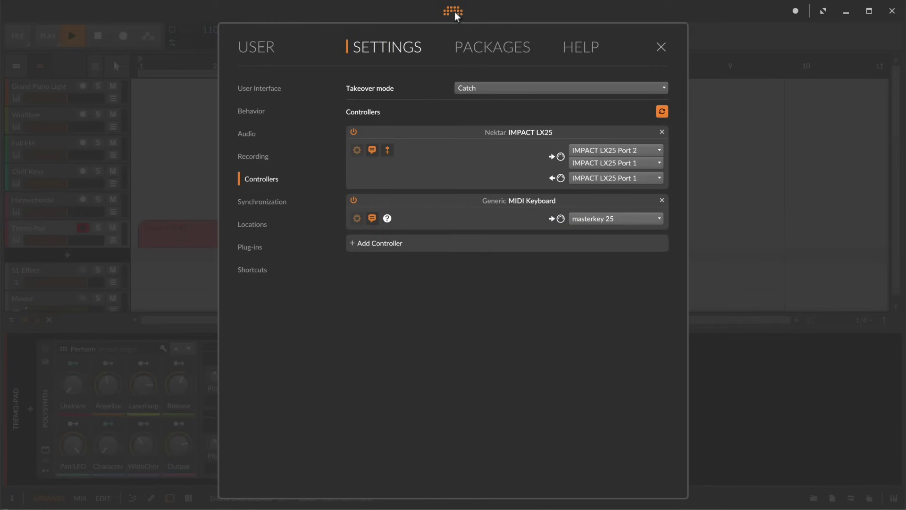
{"action": "left_click", "coordinate": [575, 51]}
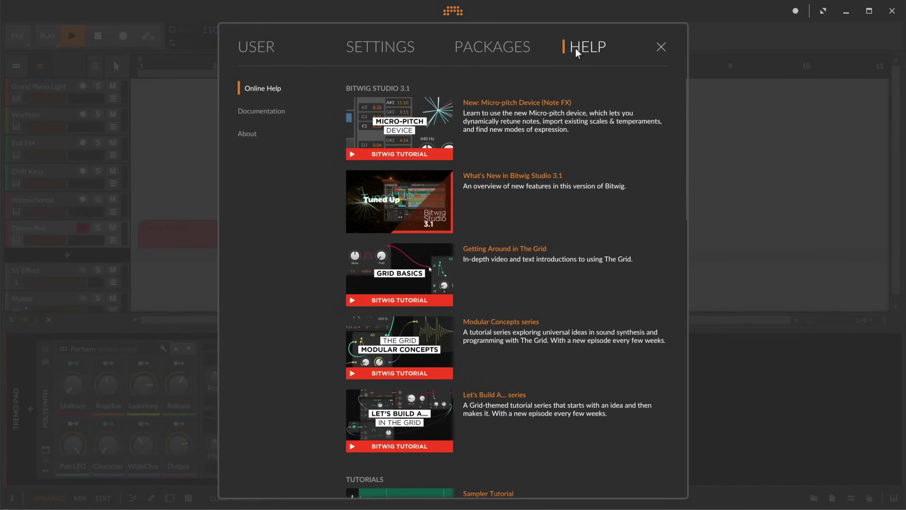
{"action": "left_click", "coordinate": [273, 113]}
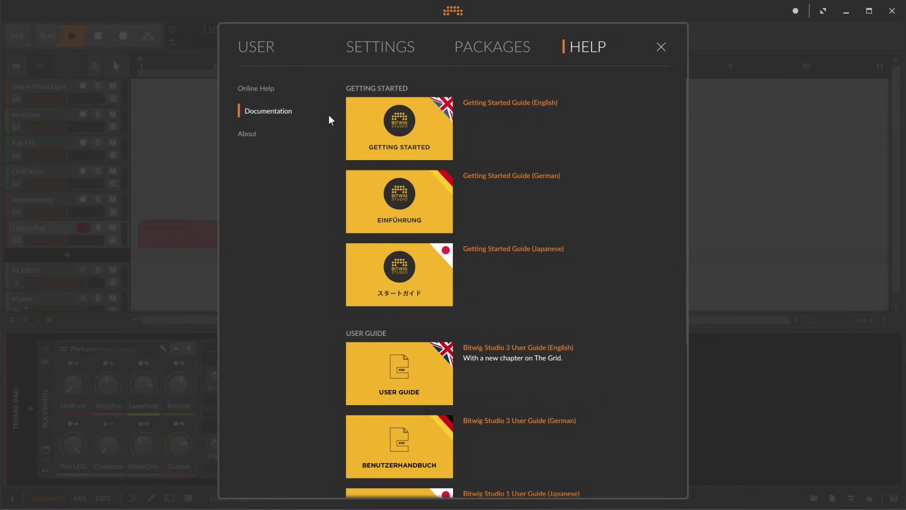
{"action": "left_click", "coordinate": [523, 103]}
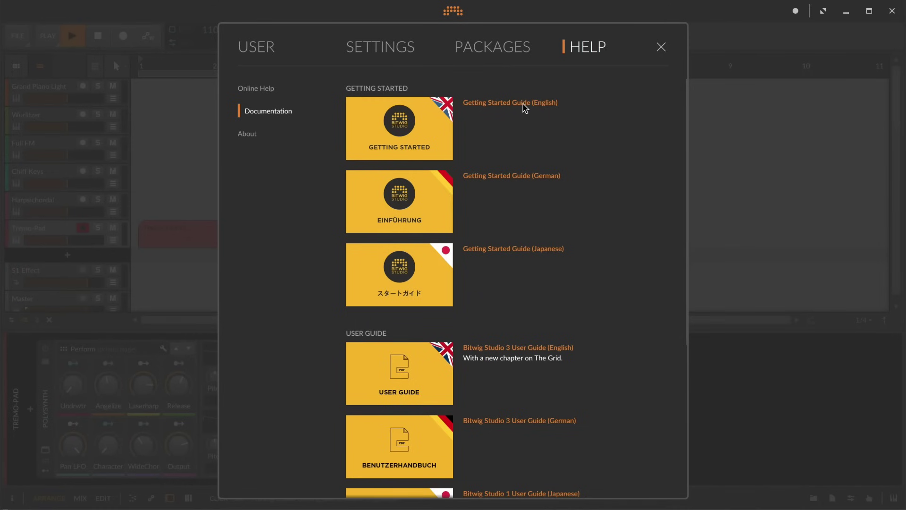
{"action": "scroll", "coordinate": [253, 217], "scroll_direction": "down", "scroll_amount": 10}
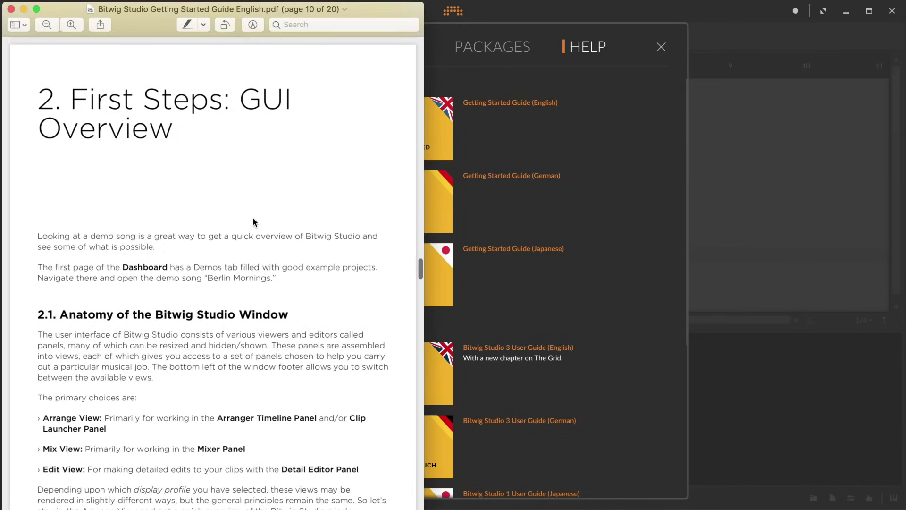
{"action": "scroll", "coordinate": [253, 218], "scroll_direction": "down", "scroll_amount": 5}
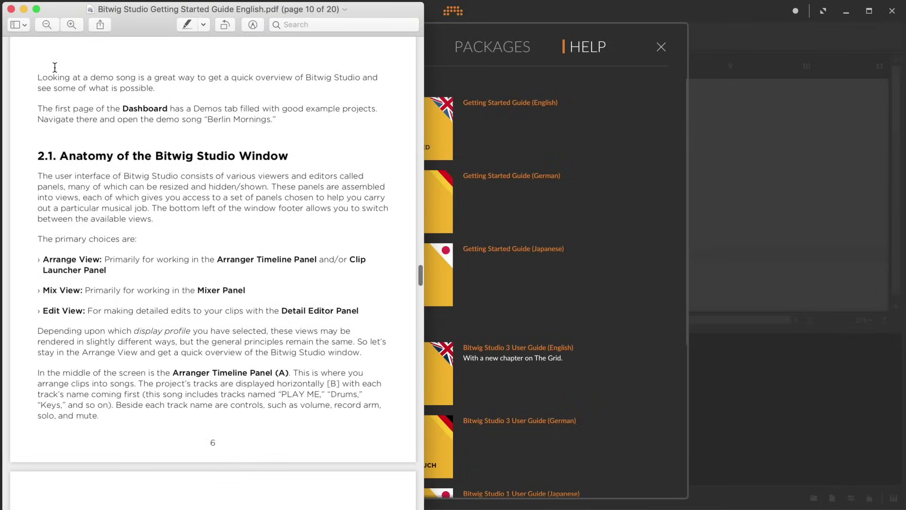
Step: Close the PDF guide and open the Performance Set template from the User quick start page
{"action": "left_click", "coordinate": [11, 9]}
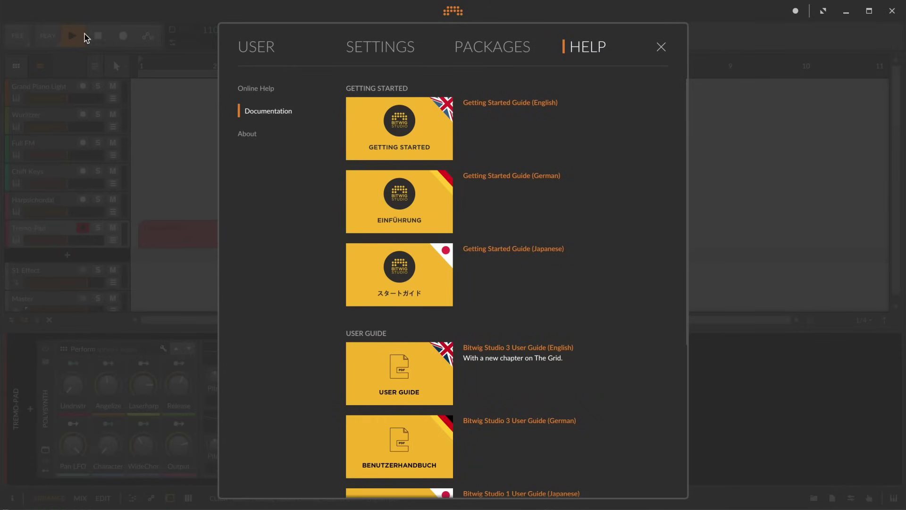
{"action": "left_click", "coordinate": [253, 55]}
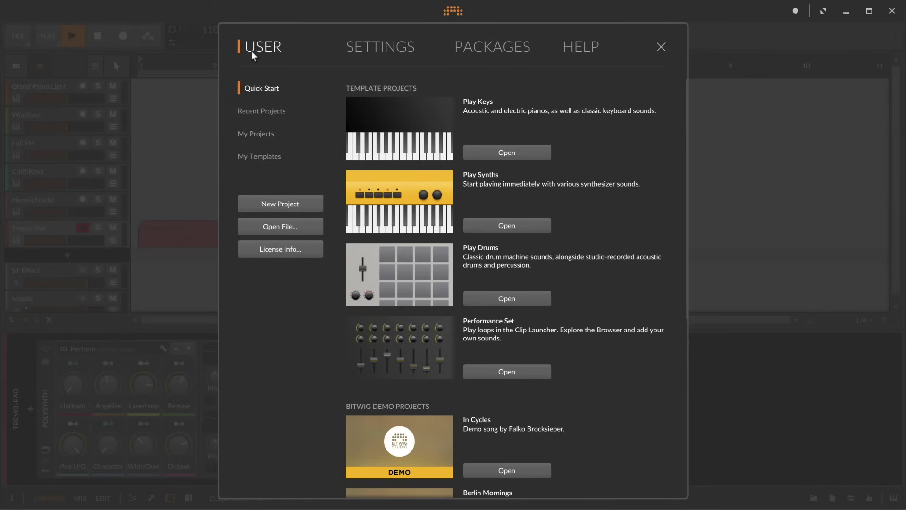
{"action": "left_click", "coordinate": [517, 370]}
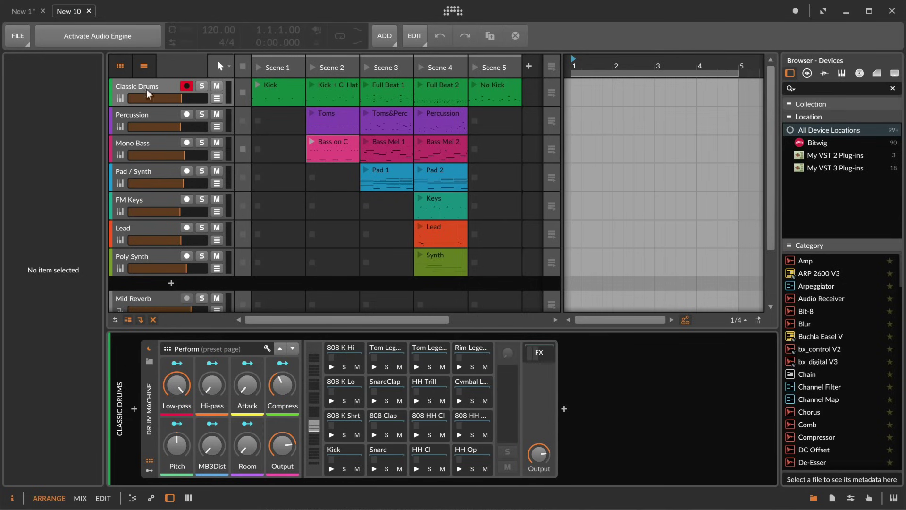
Step: With the Classic Drums track selected, activate the audio engine and start transport playback
{"action": "left_click", "coordinate": [143, 88]}
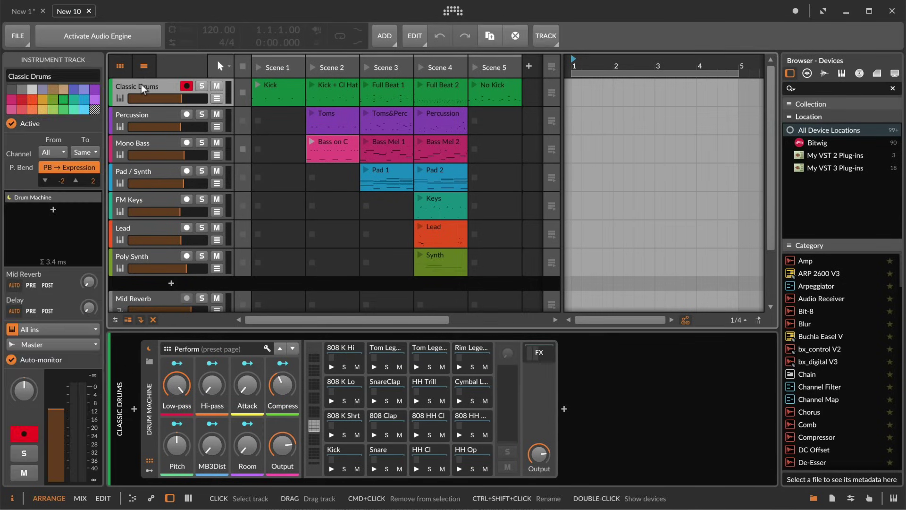
{"action": "left_click", "coordinate": [113, 37]}
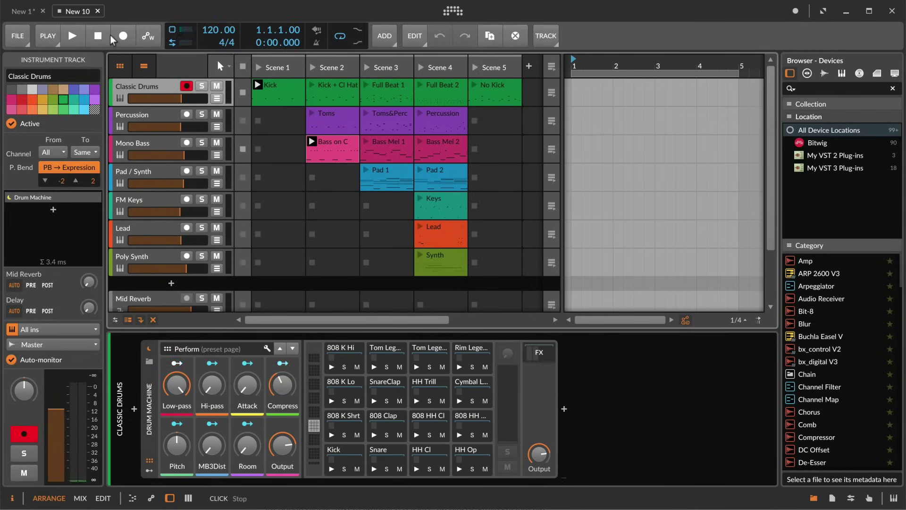
{"action": "left_click", "coordinate": [73, 36]}
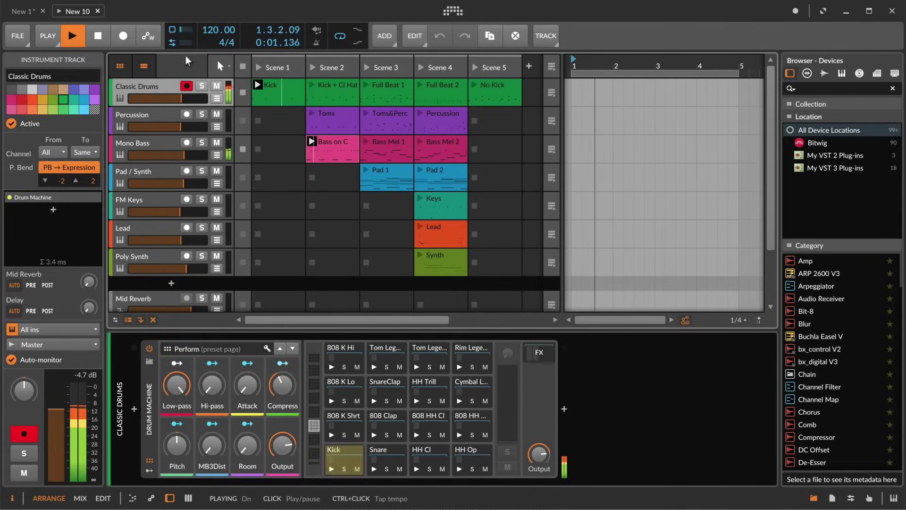
Step: Launch the Pad 1 and Toms&Perc clips, then fire every clip in Scene 4
{"action": "left_click", "coordinate": [366, 170]}
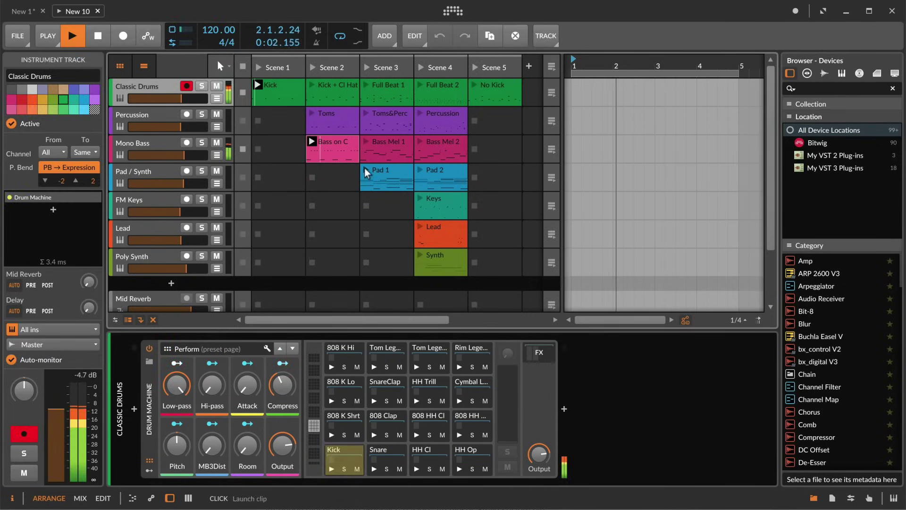
{"action": "left_click", "coordinate": [367, 114]}
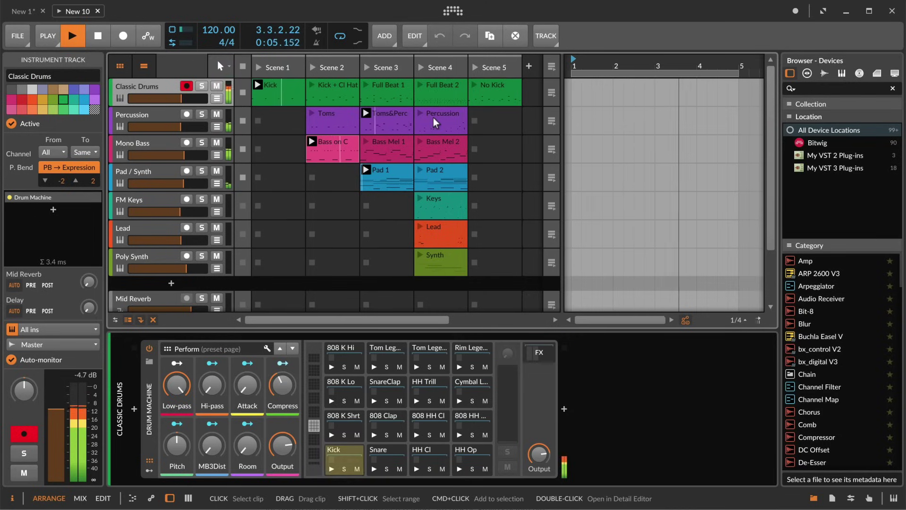
{"action": "left_click", "coordinate": [421, 68]}
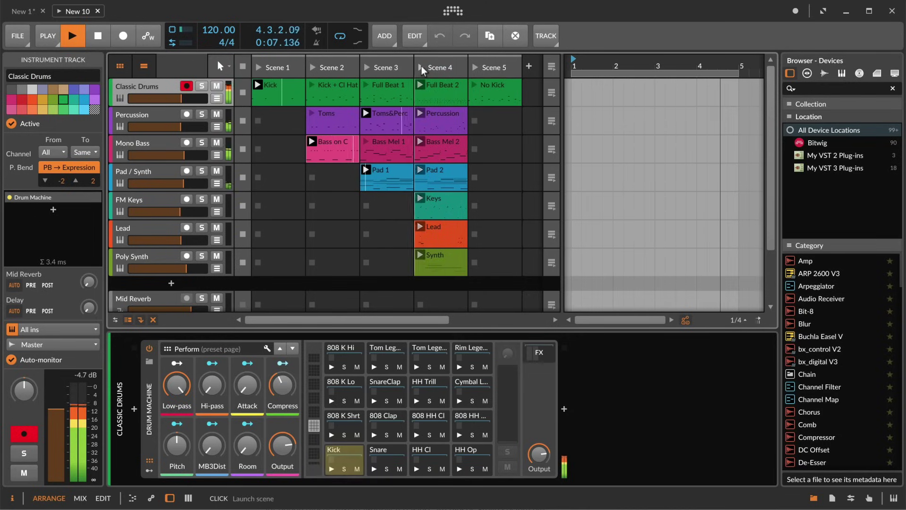